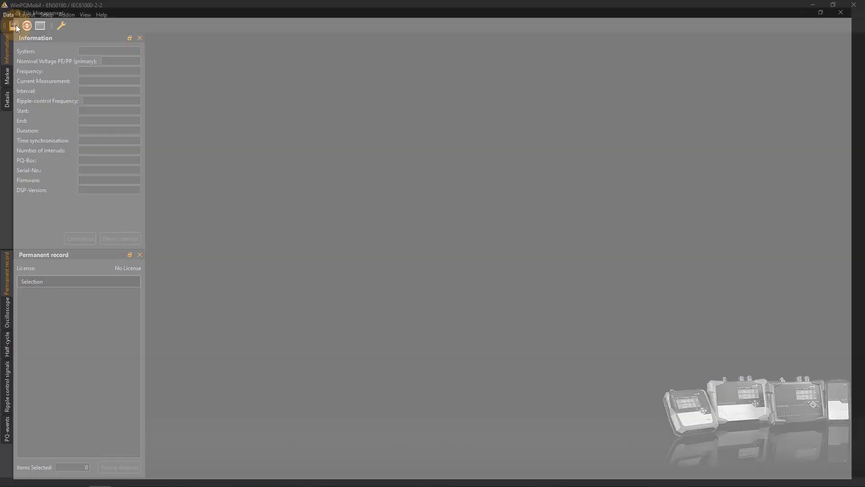
Archive the April 2024 device recording to hard disk, delete the device files, and import the file from E:
{"action": "mouse_move", "coordinate": [571, 67]}
{"action": "left_mouse_down"}
{"action": "mouse_move", "coordinate": [359, 126]}
{"action": "mouse_move", "coordinate": [126, 127]}
{"action": "left_mouse_up"}
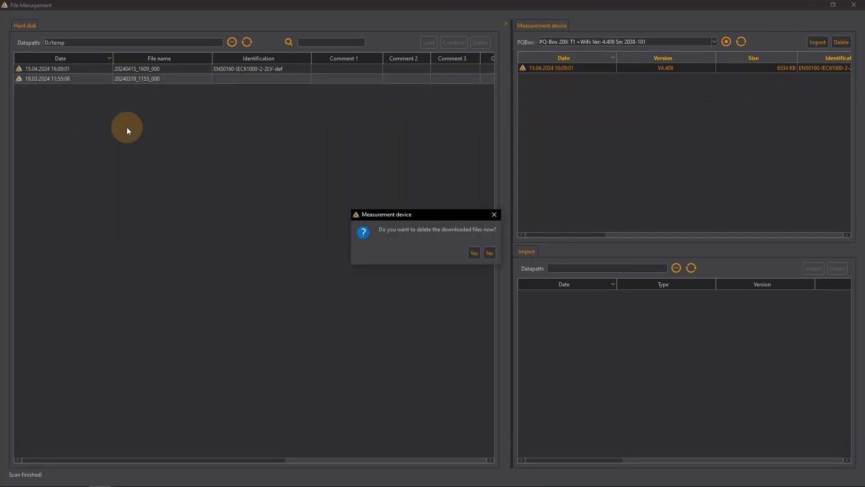
{"action": "left_click", "coordinate": [474, 253]}
{"action": "left_click", "coordinate": [677, 268]}
{"action": "left_click", "coordinate": [41, 96]}
{"action": "left_click", "coordinate": [379, 320]}
{"action": "left_click_drag", "start_coordinate": [569, 296], "coordinate": [185, 205]}
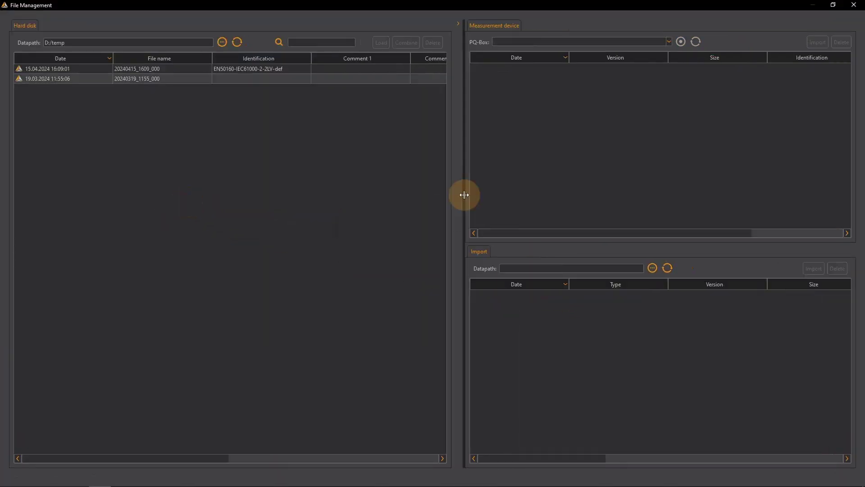
{"action": "mouse_move", "coordinate": [464, 195]}
{"action": "left_mouse_down"}
{"action": "mouse_move", "coordinate": [298, 204]}
{"action": "mouse_move", "coordinate": [578, 204]}
{"action": "left_mouse_up"}
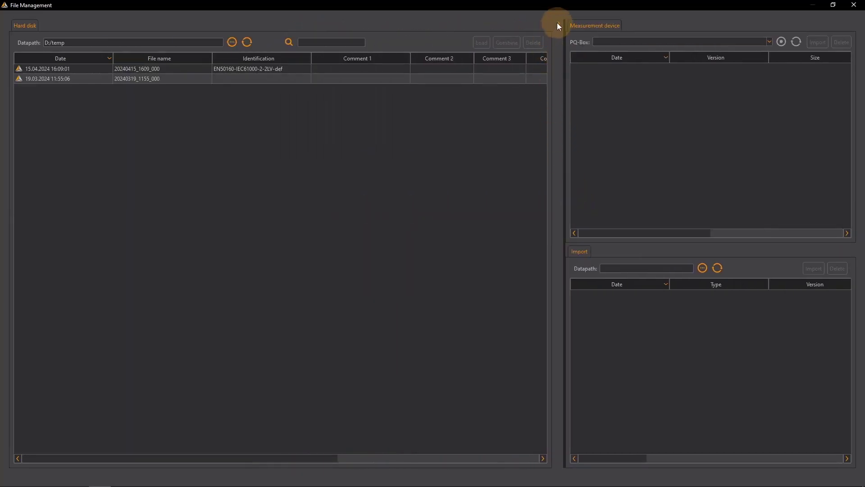
{"action": "left_click", "coordinate": [558, 24]}
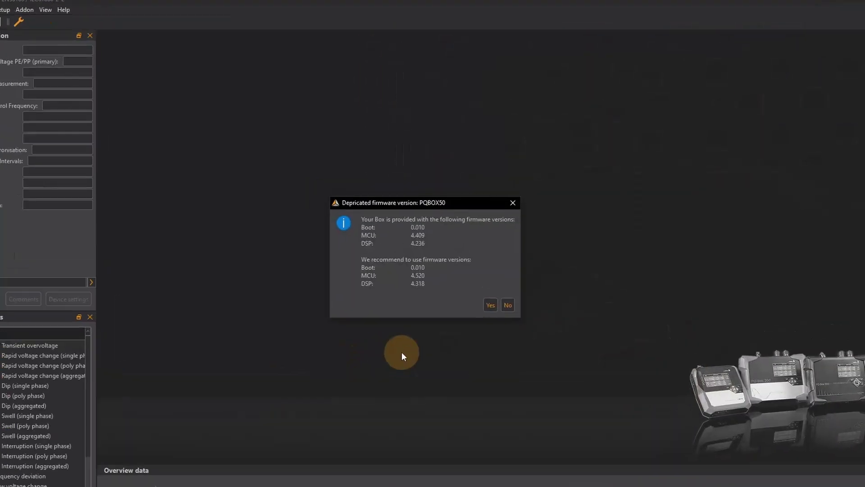
Accept the deprecated-firmware warning and upload the recommended firmware file to the PQ-Box 50
{"action": "left_click", "coordinate": [502, 354]}
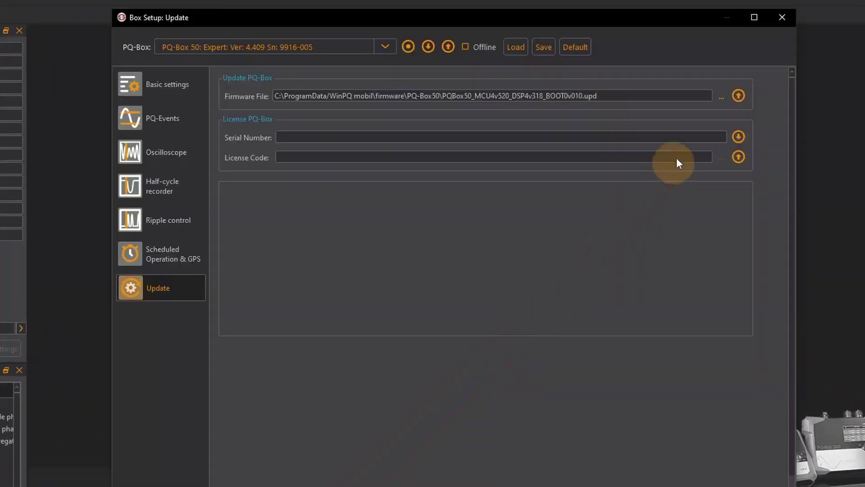
{"action": "left_click", "coordinate": [738, 97]}
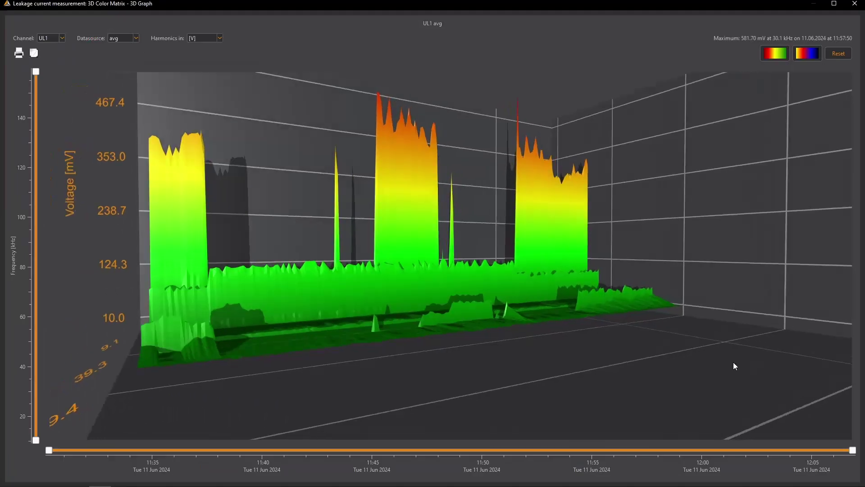
Rotate the 3D leakage-current matrix, then show the PQ-Box 300 HF module settings with the 2 kHz range
{"action": "left_click_drag", "start_coordinate": [734, 362], "coordinate": [592, 362]}
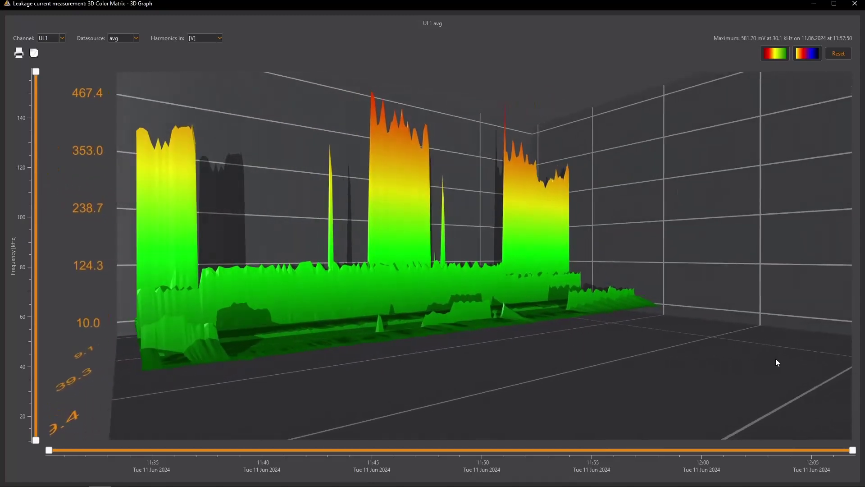
{"action": "left_click_drag", "start_coordinate": [592, 365], "coordinate": [799, 361]}
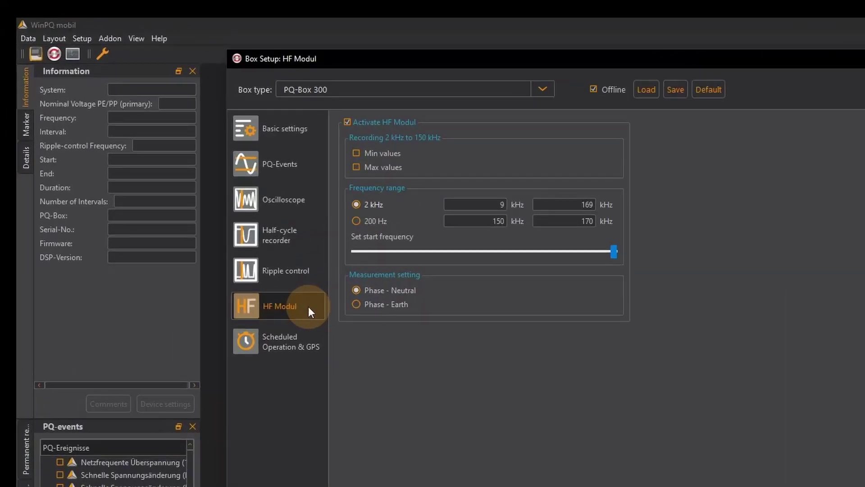
{"action": "left_click", "coordinate": [308, 307]}
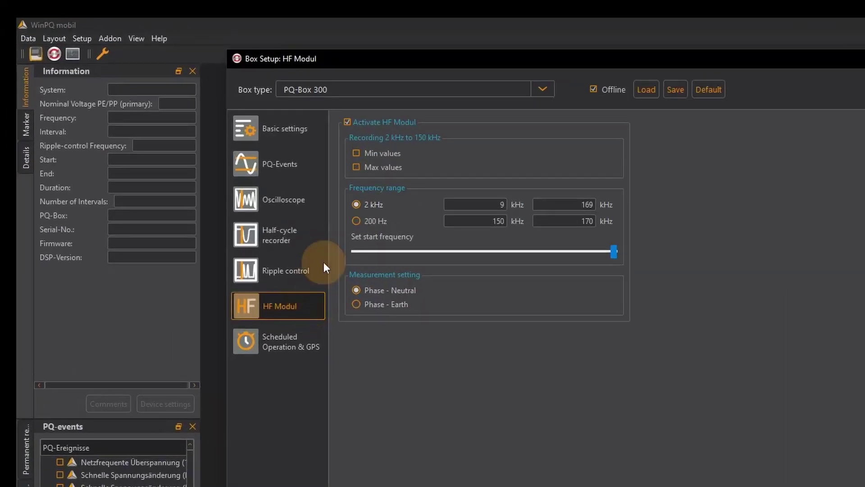
{"action": "left_click", "coordinate": [355, 205]}
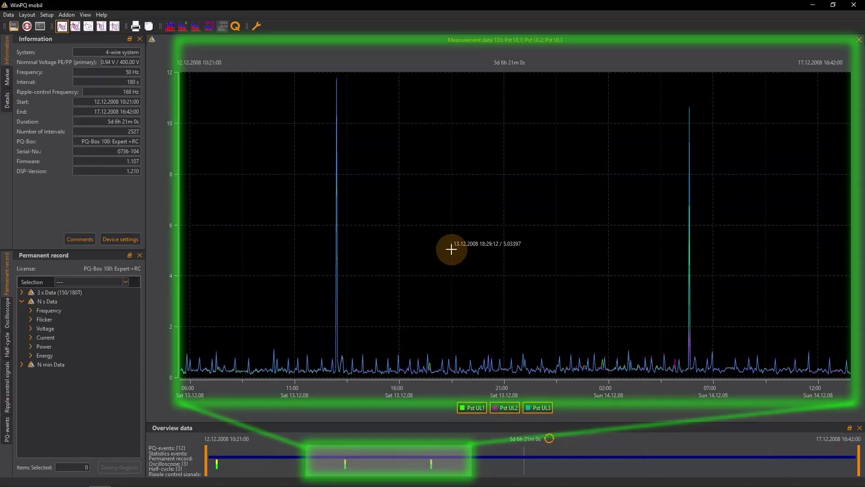
Zoom the Pst flicker chart to about nine hours and open the 14.12.2008 oscilloscope capture
{"action": "left_click_drag", "start_coordinate": [451, 247], "coordinate": [356, 247]}
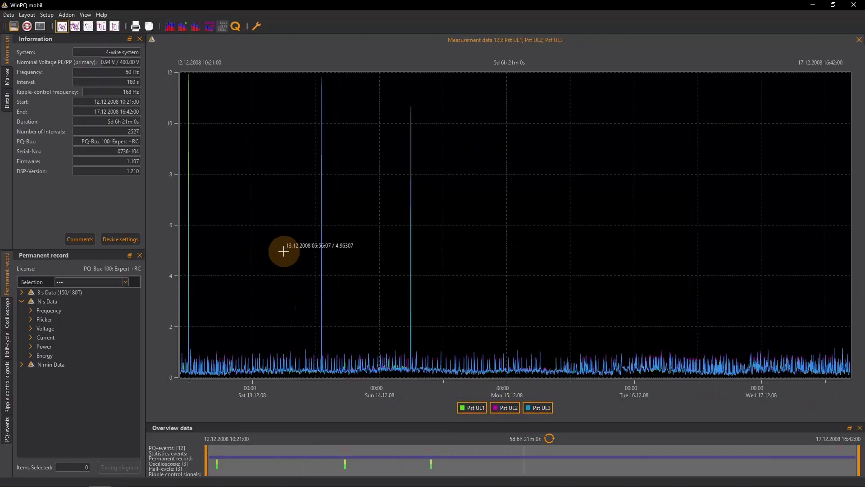
{"action": "left_click", "coordinate": [281, 251]}
{"action": "left_click_drag", "start_coordinate": [281, 251], "coordinate": [450, 247]}
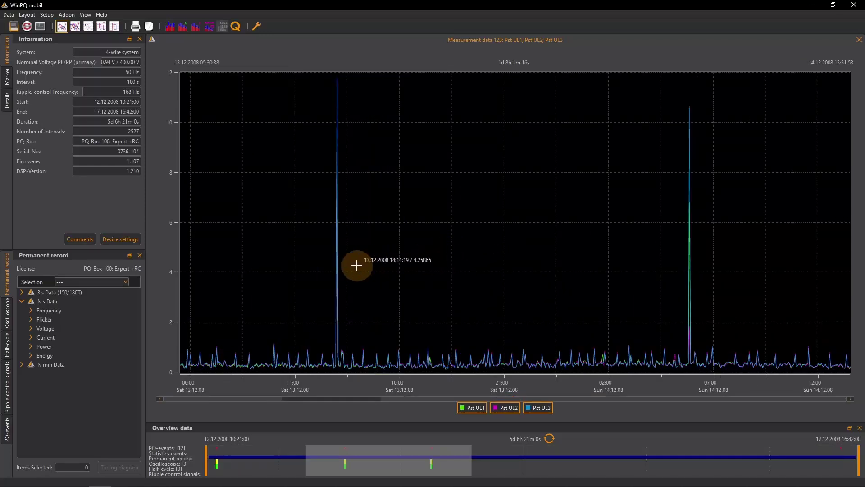
{"action": "left_click_drag", "start_coordinate": [250, 269], "coordinate": [446, 273]}
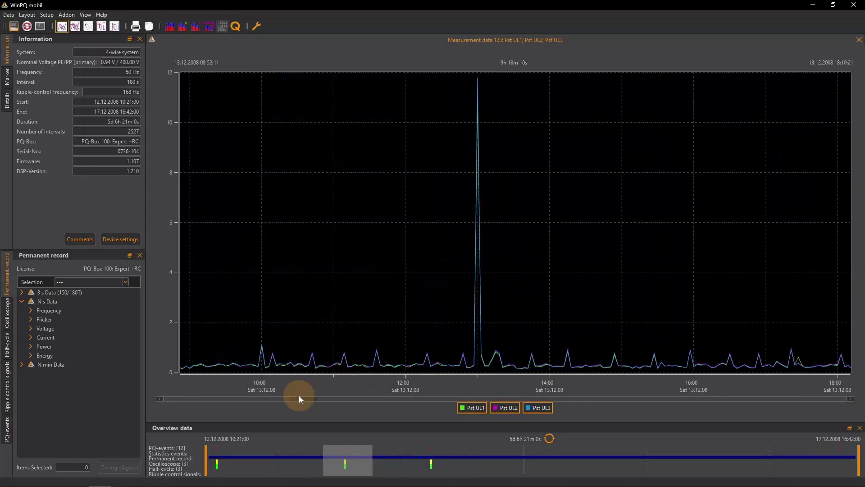
{"action": "left_click_drag", "start_coordinate": [299, 397], "coordinate": [395, 391]}
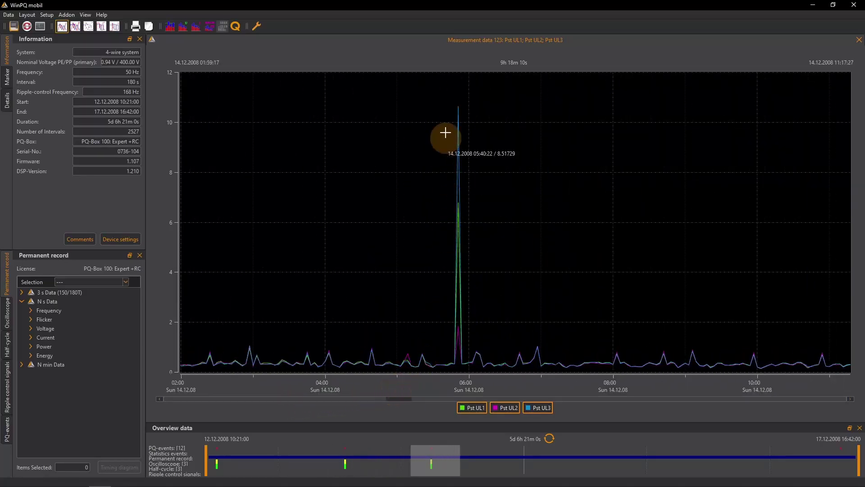
{"action": "double_click", "coordinate": [431, 461]}
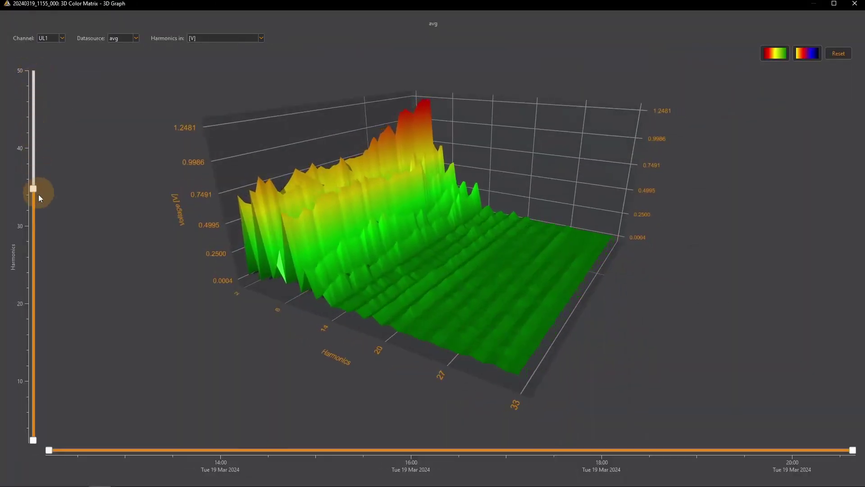
Adjust the 3D graph's time range and view the 2–9 kHz voltage supraharmonics
{"action": "left_click_drag", "start_coordinate": [852, 450], "coordinate": [613, 479]}
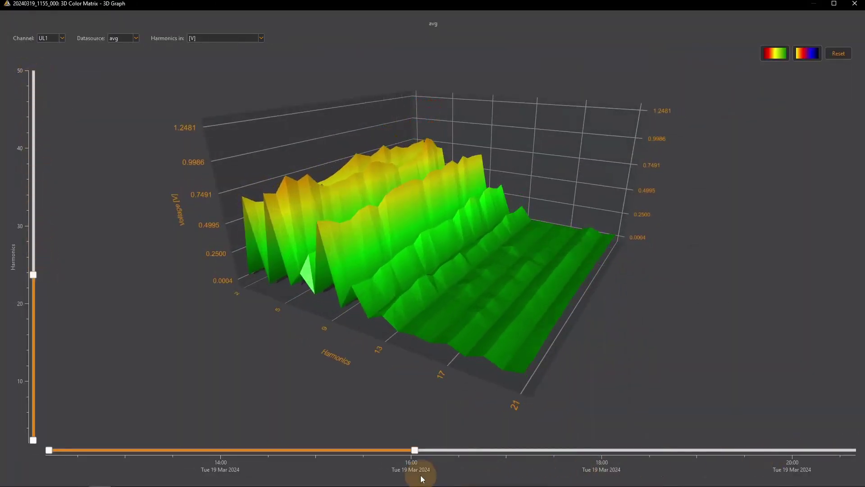
{"action": "left_click_drag", "start_coordinate": [586, 450], "coordinate": [791, 451]}
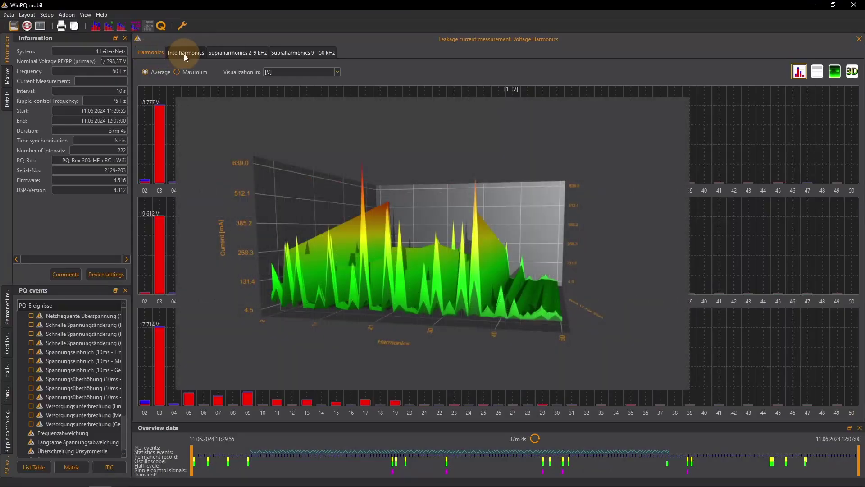
{"action": "left_click", "coordinate": [185, 53]}
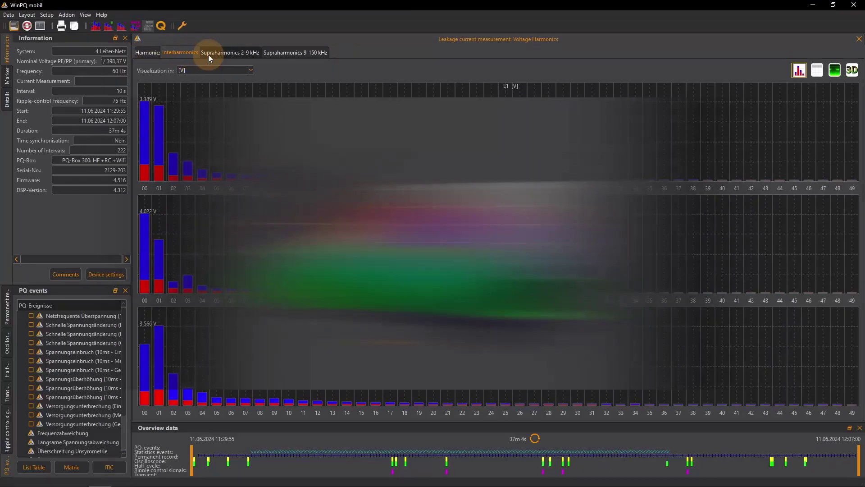
Show the leakage-current harmonics in the 9–20 kHz band
{"action": "left_click", "coordinate": [120, 27]}
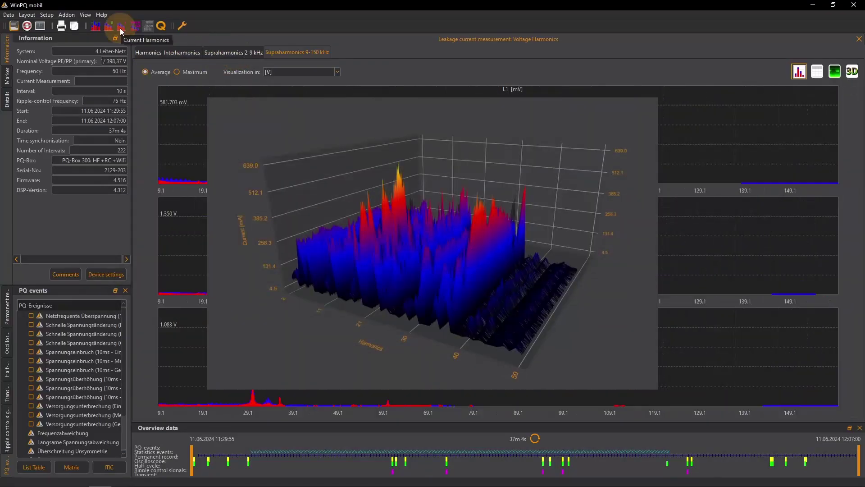
{"action": "left_click", "coordinate": [226, 55]}
{"action": "left_click", "coordinate": [279, 54]}
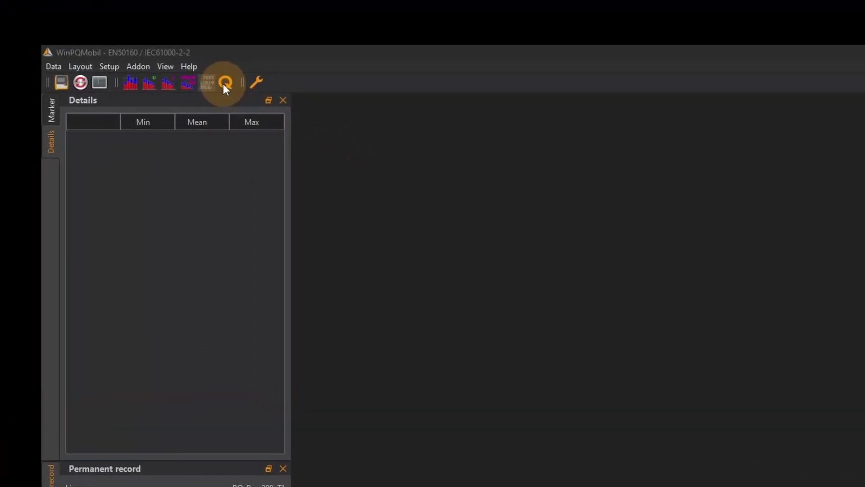
Compare the Q(P), cos phi(P) and Q(U) plots with N min data, ending on Q(P)
{"action": "left_click", "coordinate": [224, 83]}
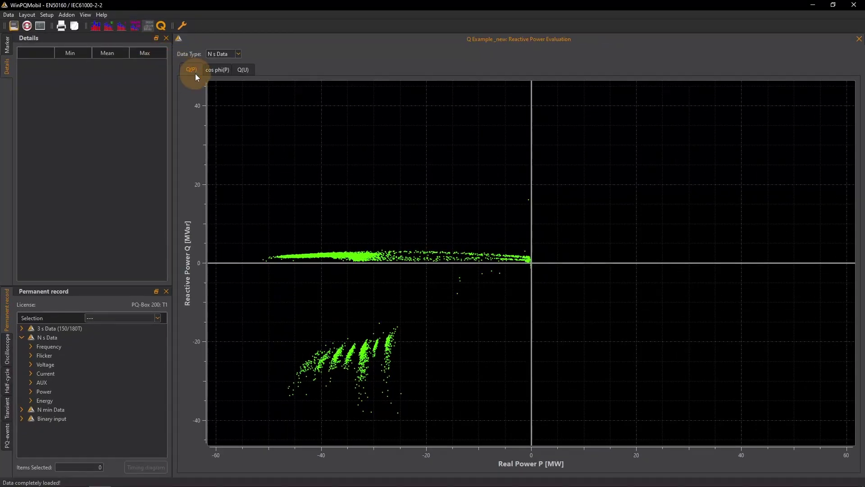
{"action": "left_click", "coordinate": [225, 74]}
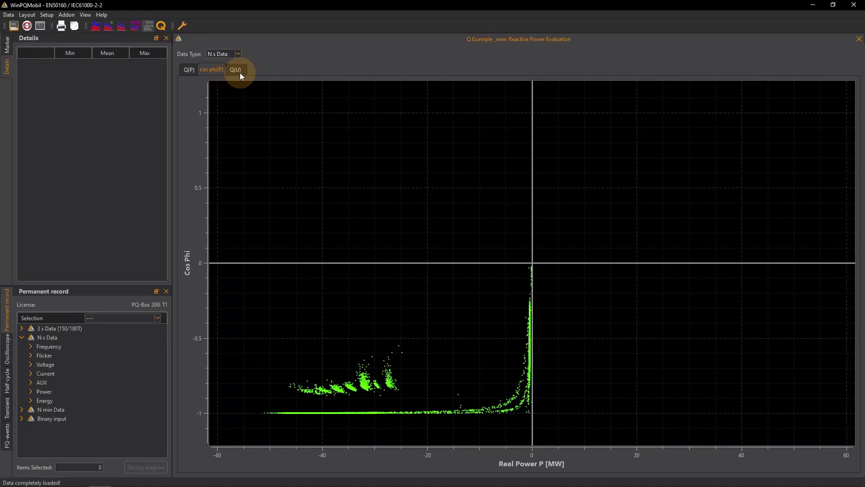
{"action": "left_click", "coordinate": [239, 73]}
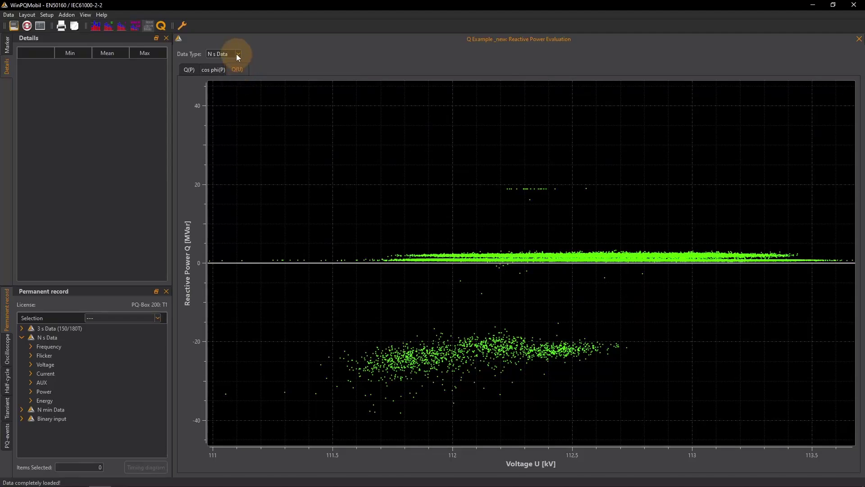
{"action": "left_click", "coordinate": [238, 55]}
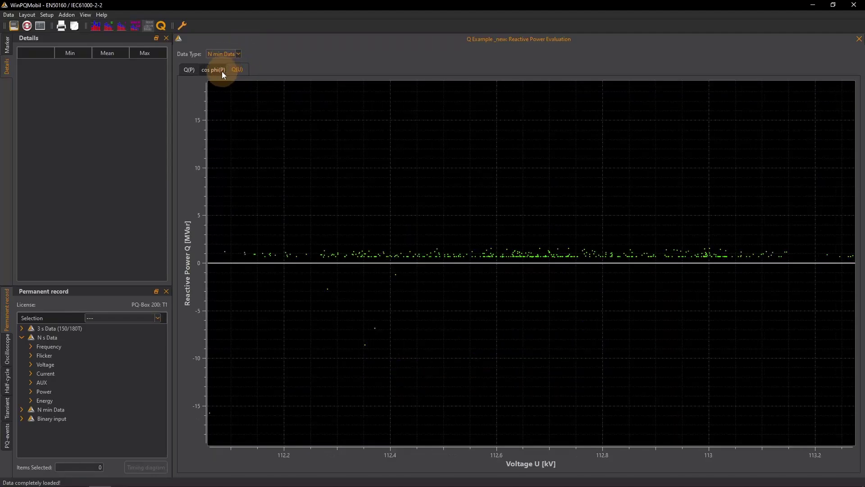
{"action": "left_click", "coordinate": [213, 71]}
{"action": "left_click", "coordinate": [187, 72]}
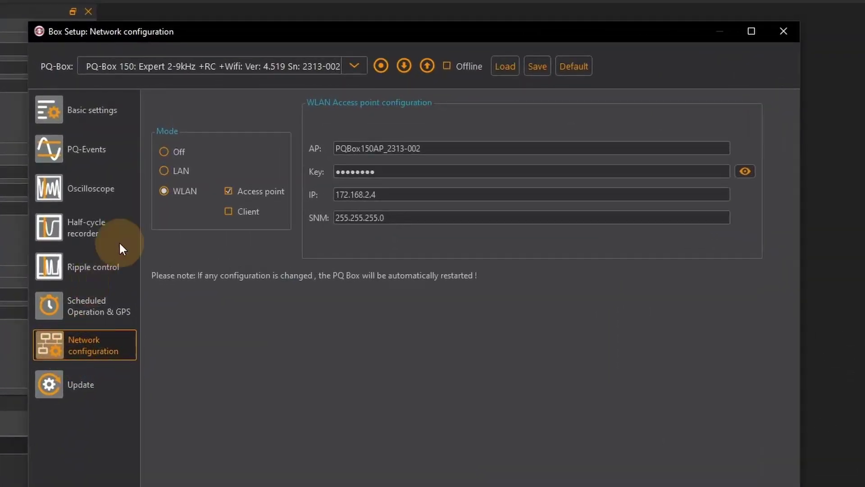
Cycle the box network mode through Off, LAN and WLAN, then set WLAN to Client
{"action": "left_click", "coordinate": [164, 152]}
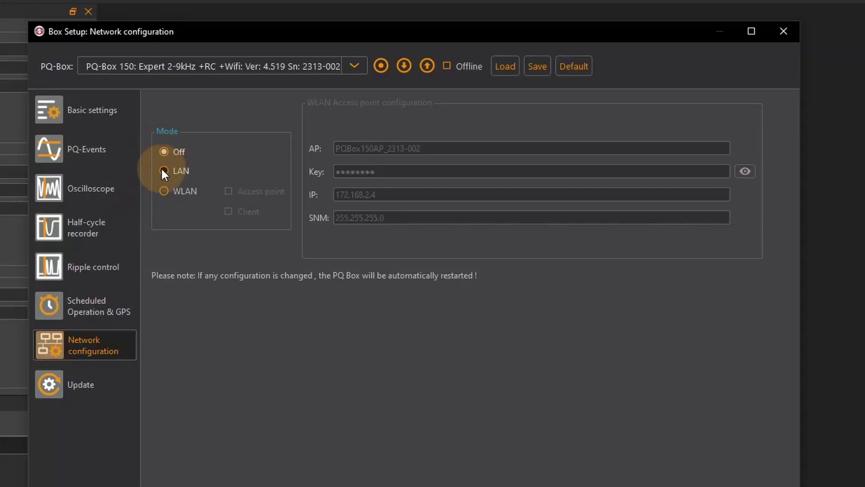
{"action": "left_click", "coordinate": [163, 171]}
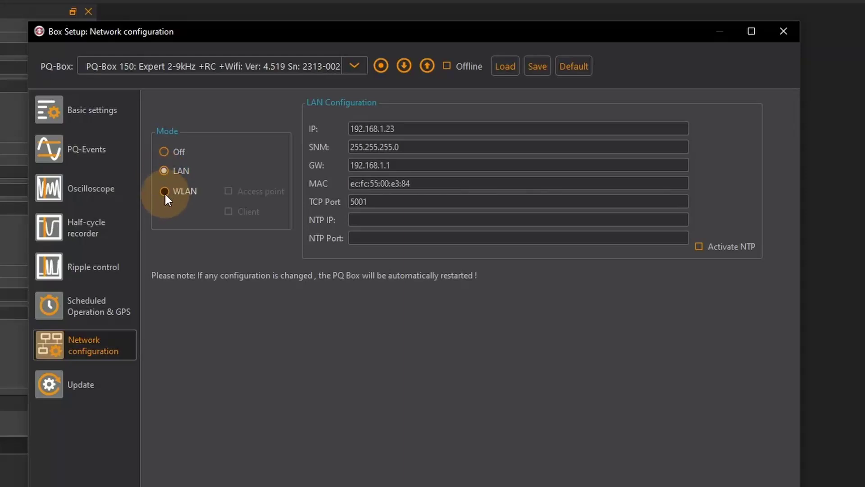
{"action": "left_click", "coordinate": [164, 193]}
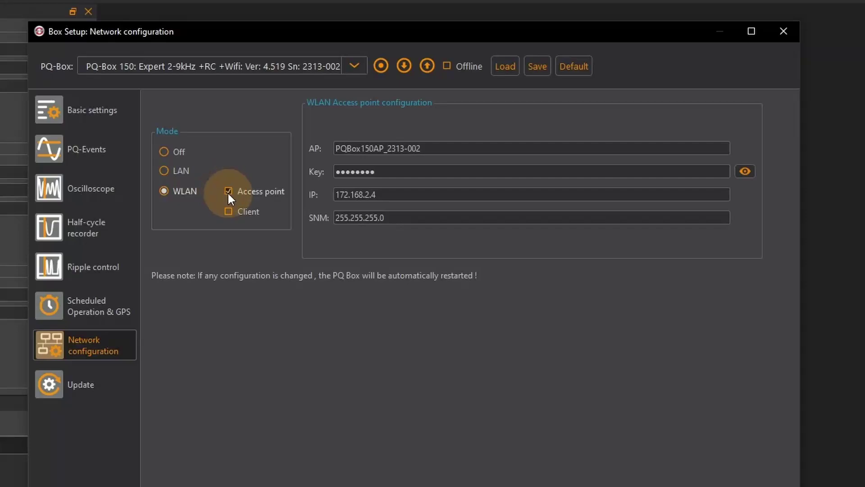
{"action": "left_click", "coordinate": [228, 211]}
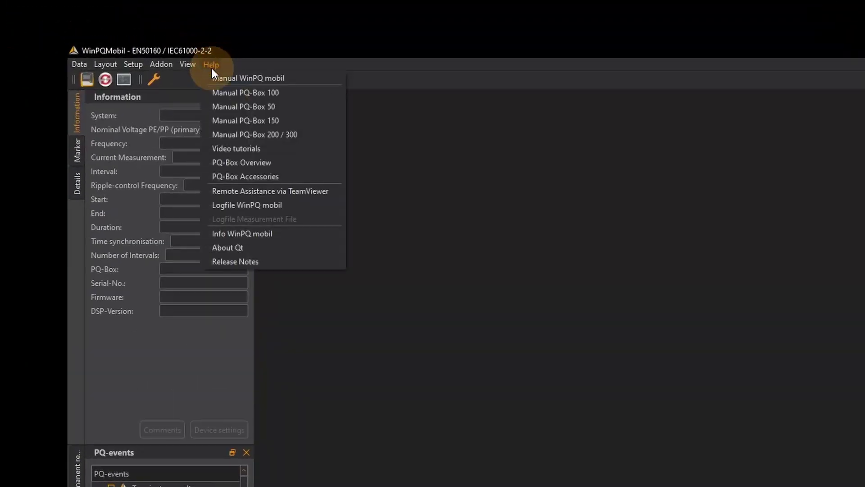
Launch the Video tutorials web page from the Help menu
{"action": "left_click", "coordinate": [241, 151]}
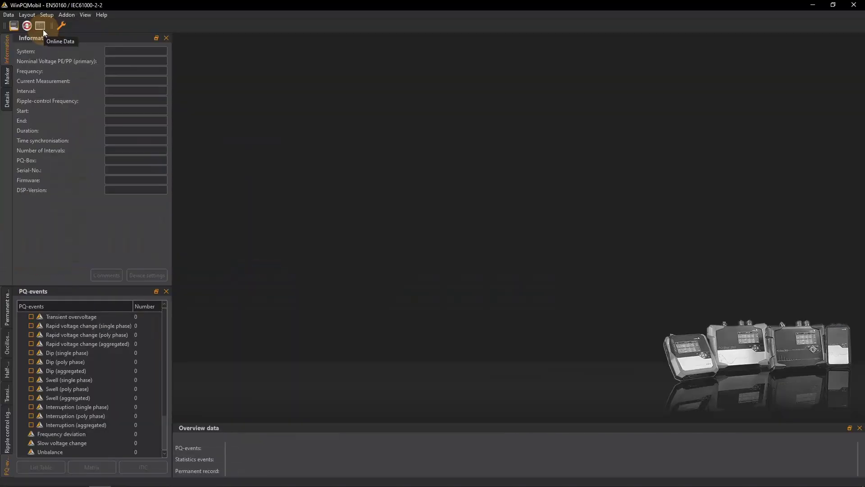
Expand I Supraharmonics 9-20kHz under N s Data > Current and scroll through its entries
{"action": "left_click", "coordinate": [42, 27]}
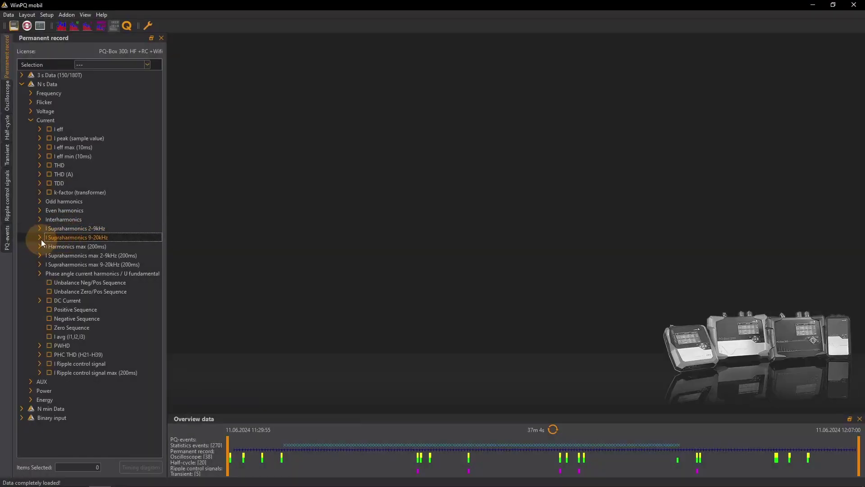
{"action": "left_click", "coordinate": [41, 238]}
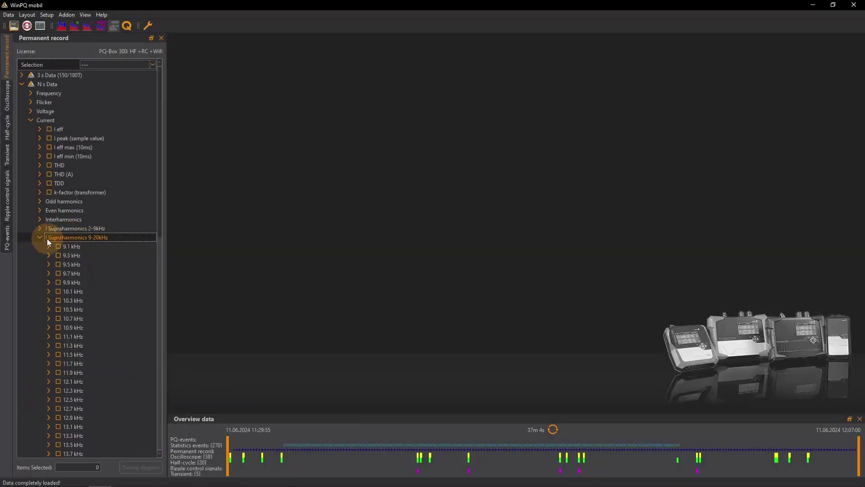
{"action": "scroll", "coordinate": [72, 266], "scroll_direction": "down", "scroll_amount": 1}
{"action": "scroll", "coordinate": [72, 266], "scroll_direction": "down", "scroll_amount": 2}
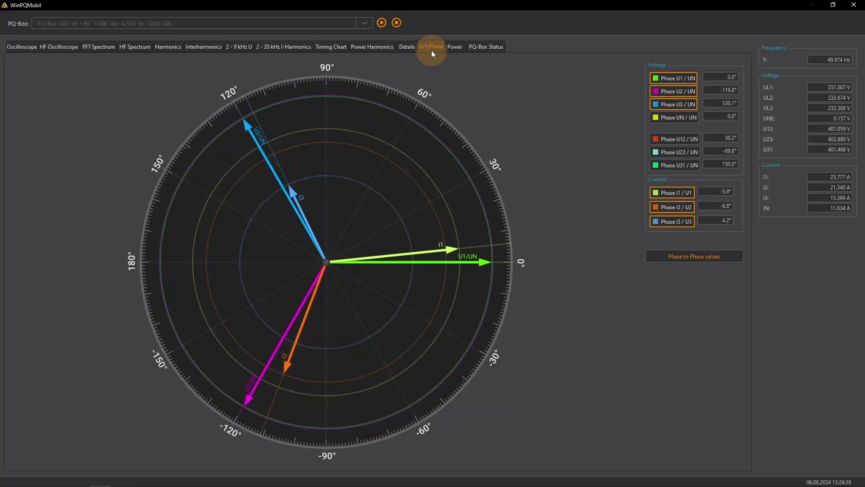
Switch the phasor diagram to phase-to-phase values and turn on the I1 current vector
{"action": "left_click", "coordinate": [694, 261]}
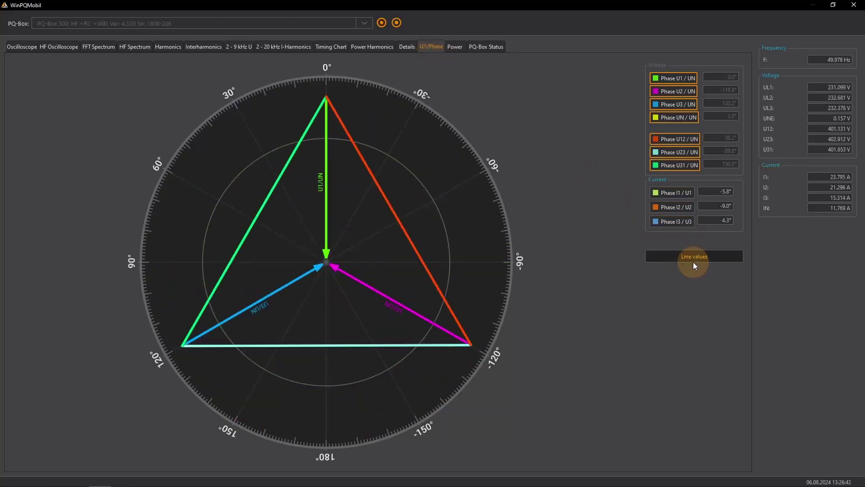
{"action": "left_click", "coordinate": [669, 193]}
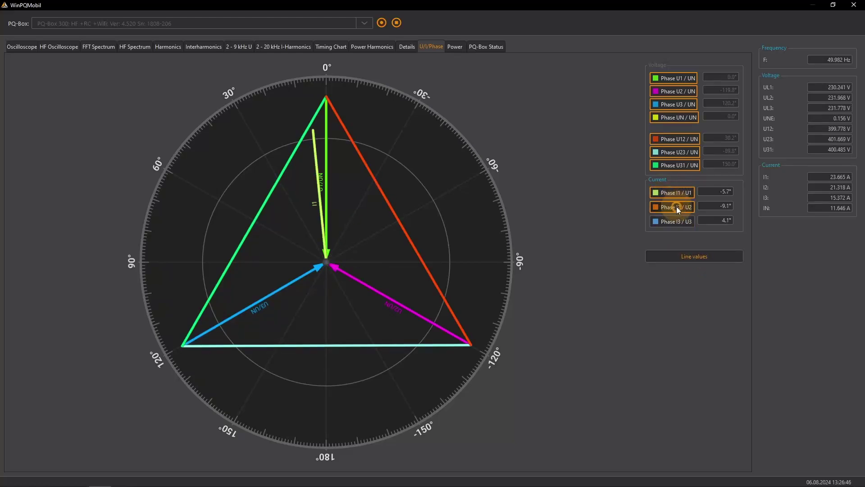